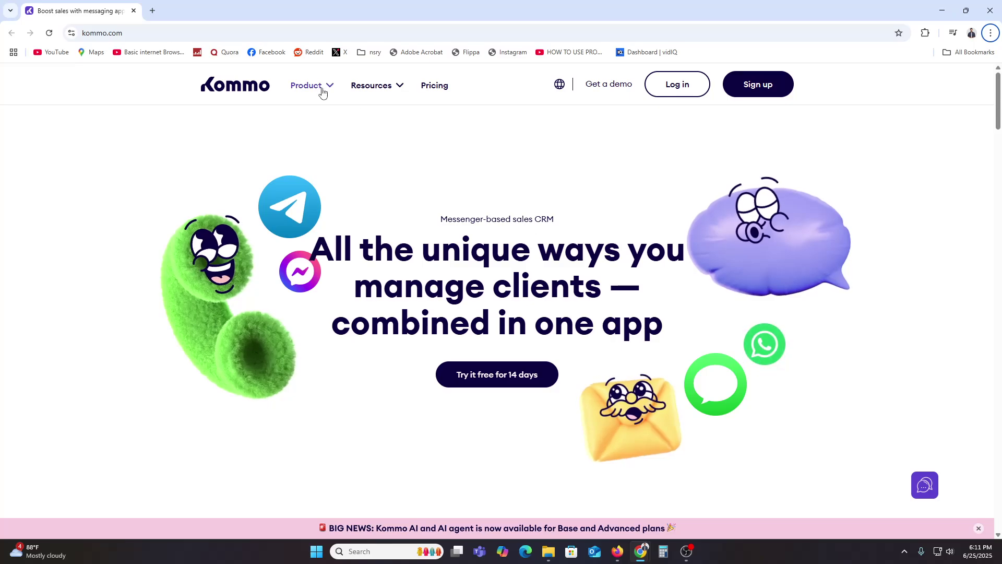
Step: Show the Product mega-menu: CRM pipeline, Chat inbox, Salesbot, and the WhatsApp and Instagram channels
{"action": "mouse_move", "coordinate": [321, 91]}
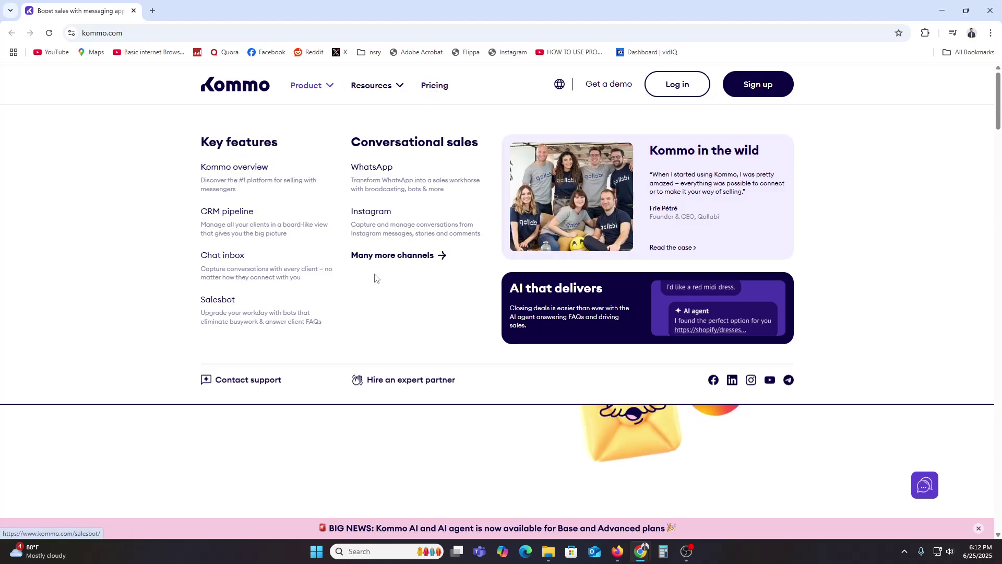
Step: Open the Pricing page showing Base $15, Advanced $25 and Enterprise $45 per user/month
{"action": "left_click", "coordinate": [436, 90]}
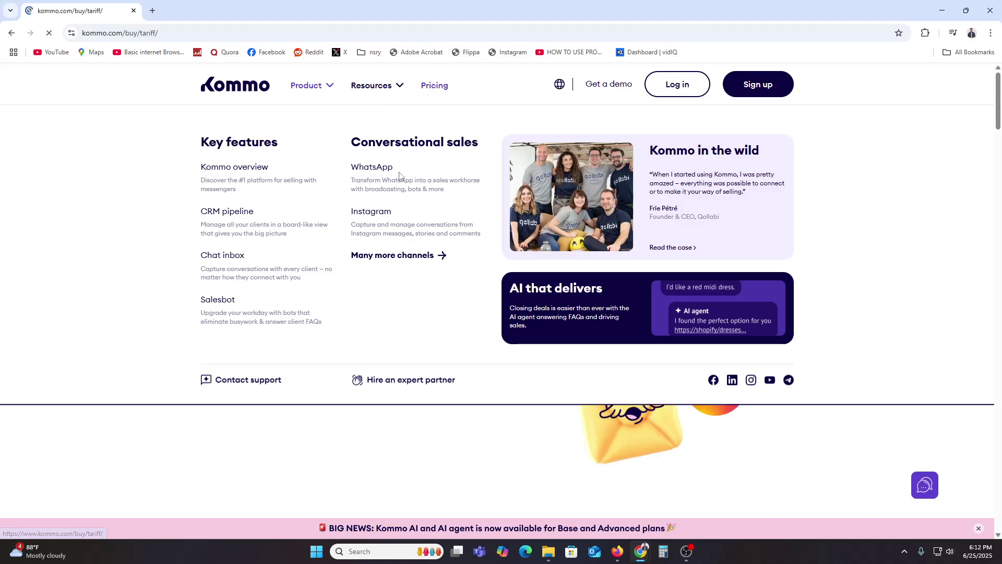
{"action": "scroll", "coordinate": [444, 373], "scroll_direction": "down", "scroll_amount": 4}
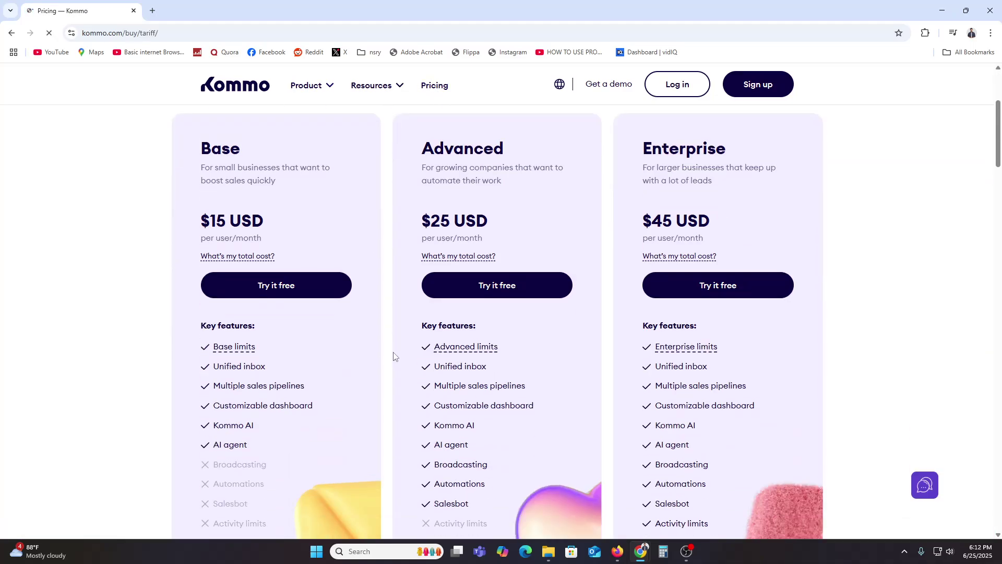
{"action": "scroll", "coordinate": [339, 329], "scroll_direction": "up", "scroll_amount": 3}
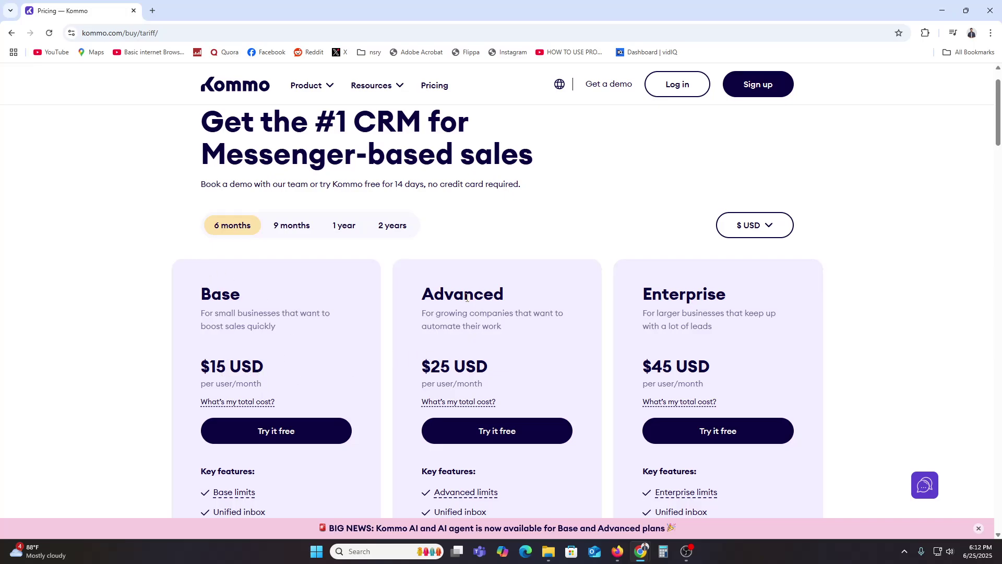
{"action": "left_click_drag", "start_coordinate": [449, 370], "coordinate": [489, 368]}
{"action": "left_click", "coordinate": [575, 344]}
Step: Scroll through the plan features and dismiss the Kommo demo promotion popup
{"action": "scroll", "coordinate": [626, 342], "scroll_direction": "down", "scroll_amount": 3}
{"action": "mouse_move", "coordinate": [703, 244]}
{"action": "scroll", "coordinate": [907, 376], "scroll_direction": "down", "scroll_amount": 9}
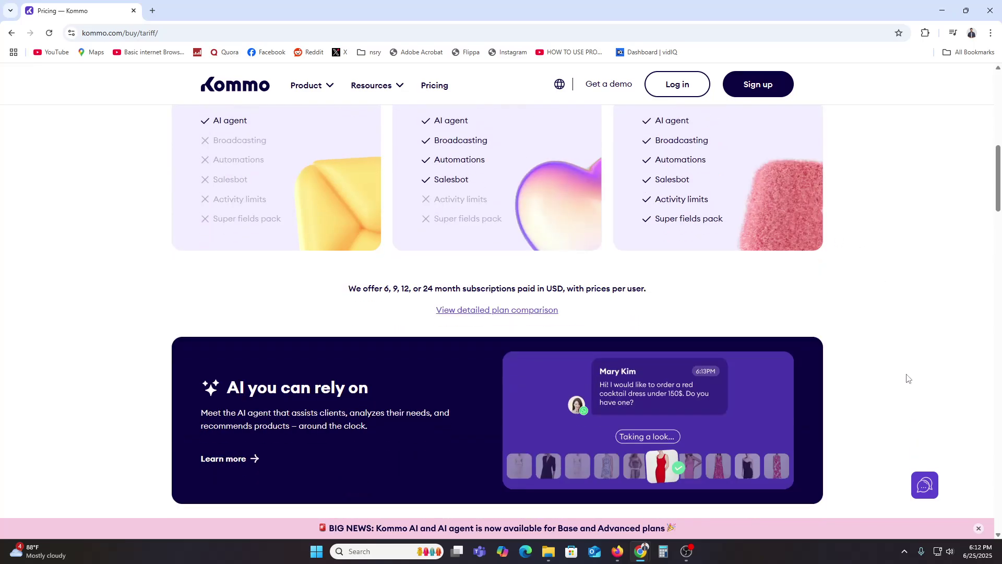
{"action": "left_click_drag", "start_coordinate": [1001, 217], "coordinate": [1000, 119]}
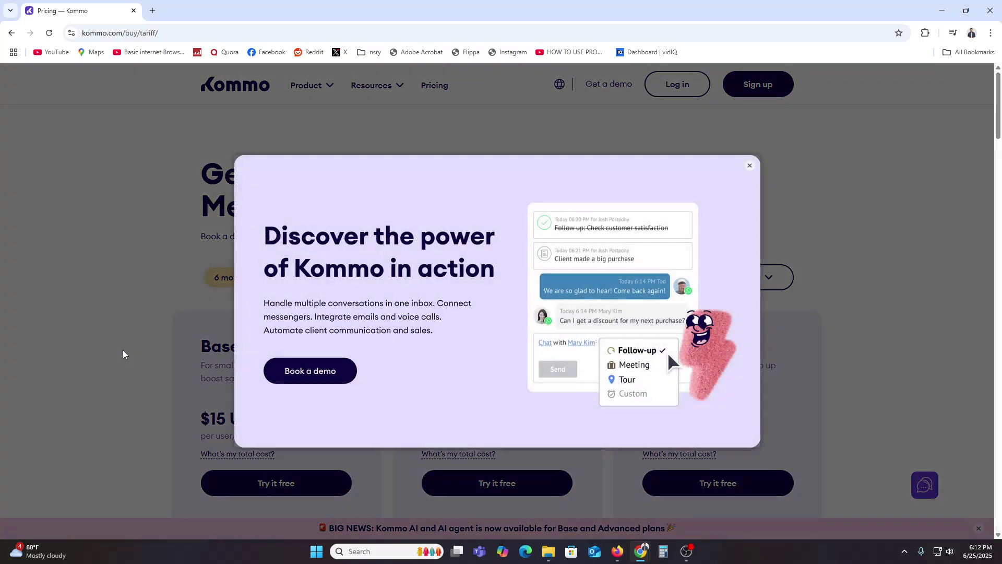
{"action": "left_click", "coordinate": [750, 165]}
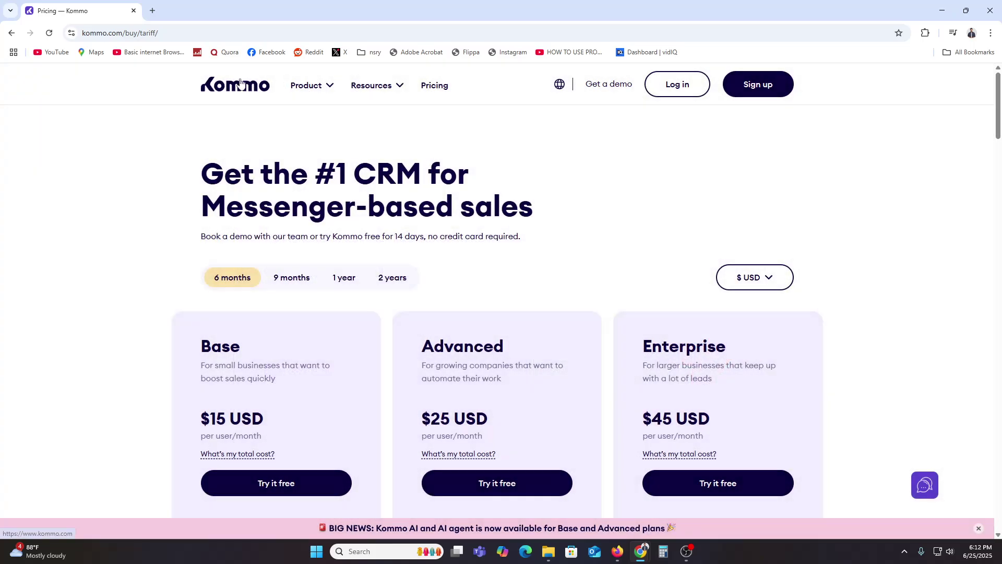
Step: Return to the Kommo homepage and start the 14-day free trial signup with Google
{"action": "left_click", "coordinate": [255, 84]}
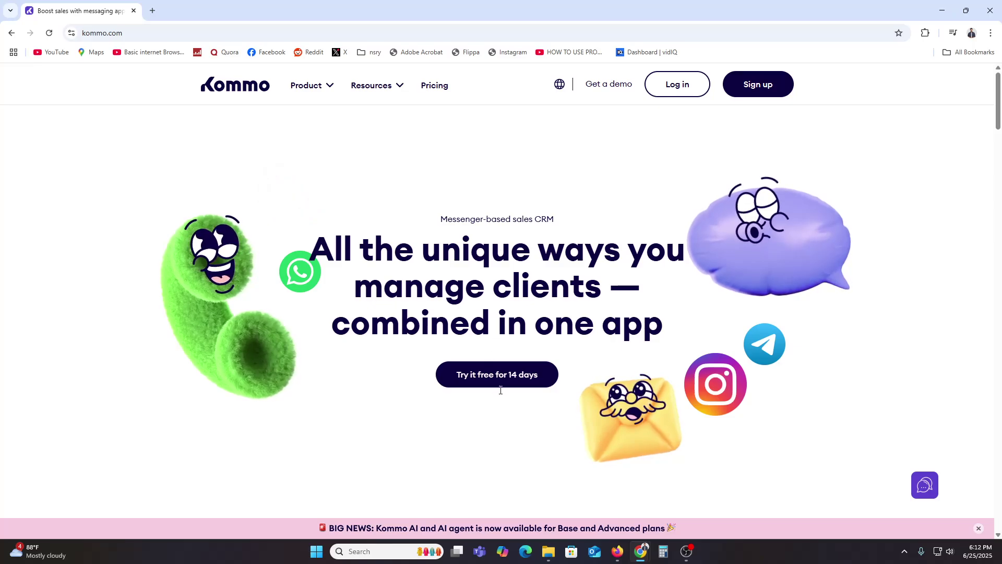
{"action": "scroll", "coordinate": [525, 354], "scroll_direction": "down", "scroll_amount": 2}
{"action": "scroll", "coordinate": [507, 286], "scroll_direction": "down", "scroll_amount": 3}
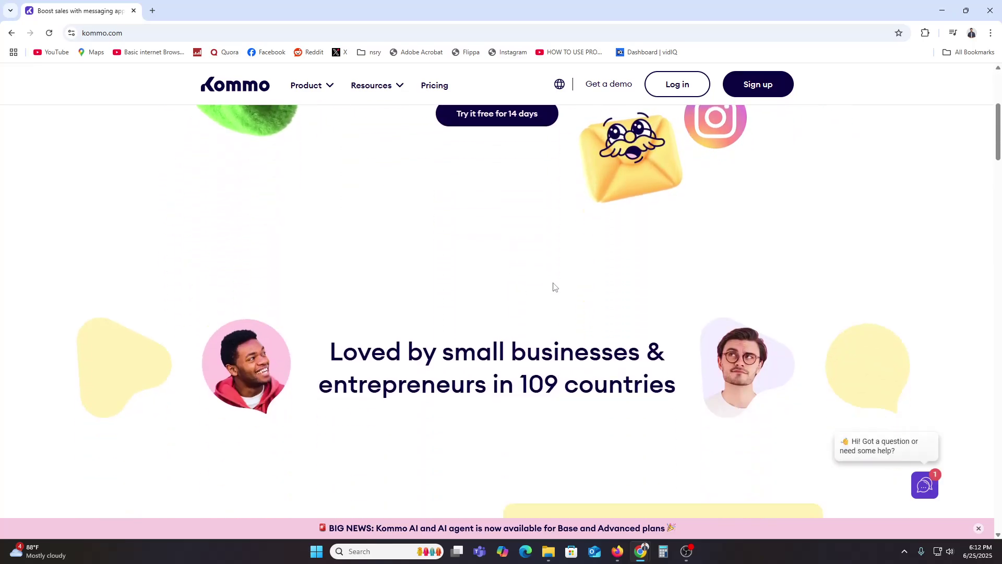
{"action": "scroll", "coordinate": [555, 287], "scroll_direction": "up", "scroll_amount": 2}
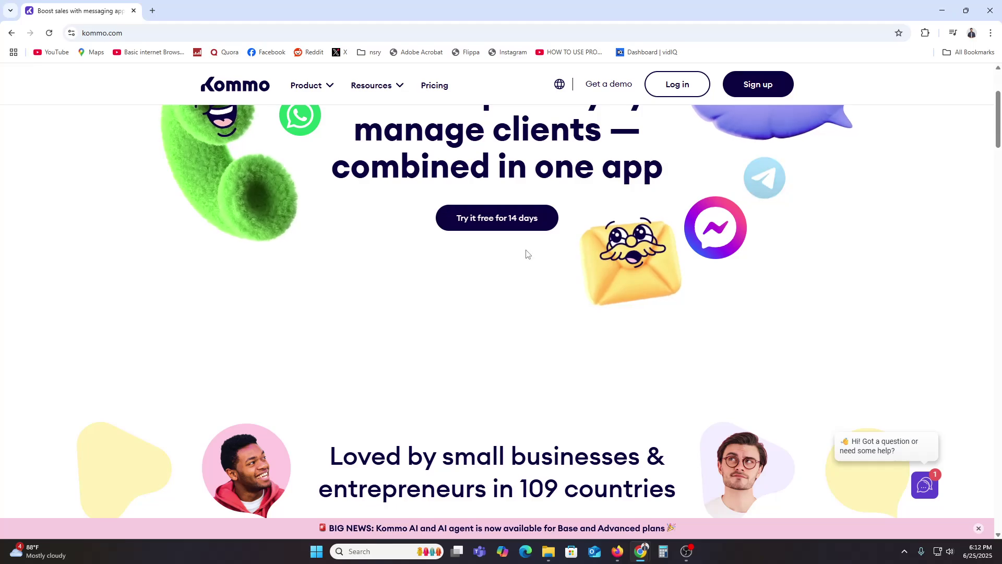
{"action": "left_click", "coordinate": [514, 226]}
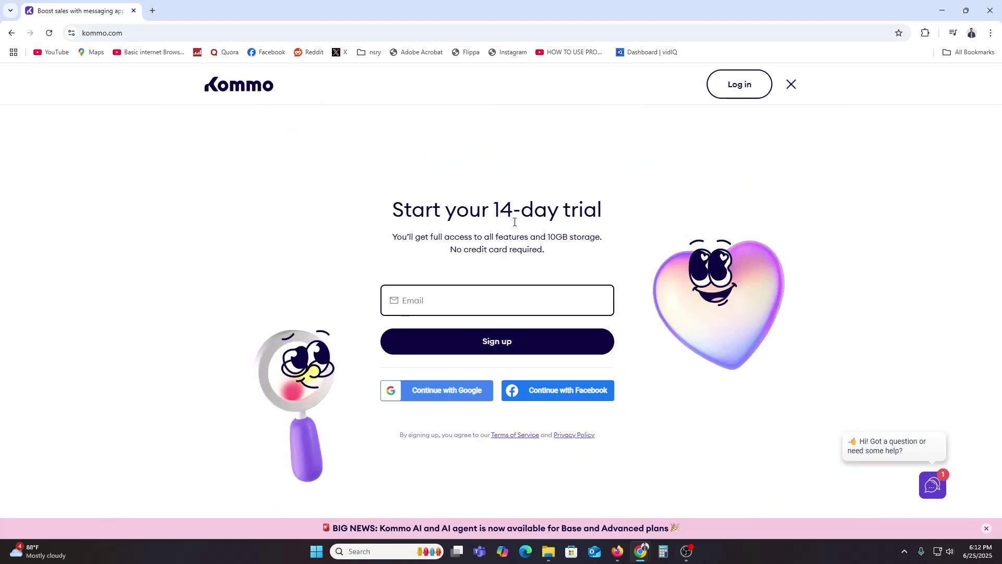
{"action": "left_click", "coordinate": [447, 391]}
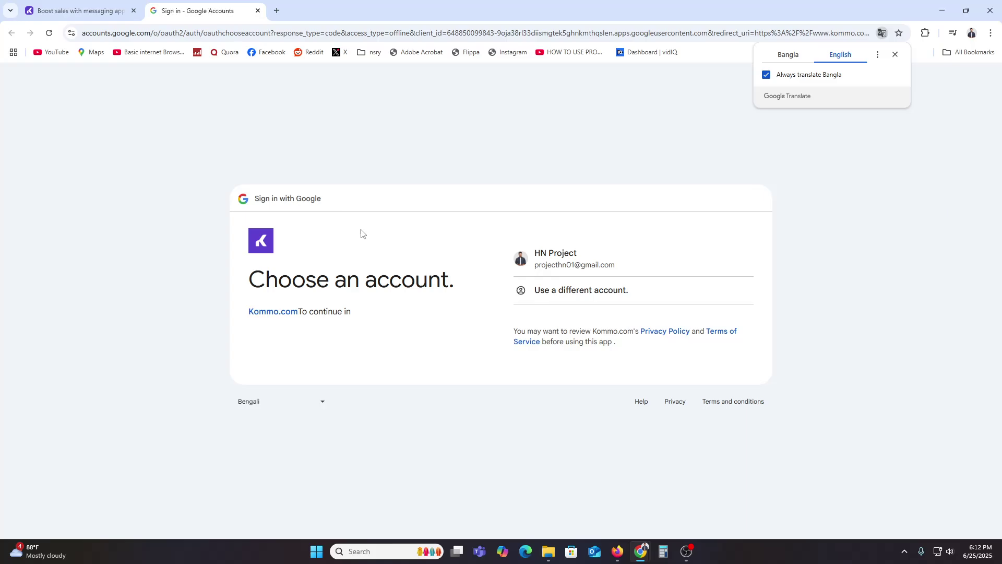
Step: Choose the existing Google account and approve signing in to Kommo.com
{"action": "left_click", "coordinate": [595, 259]}
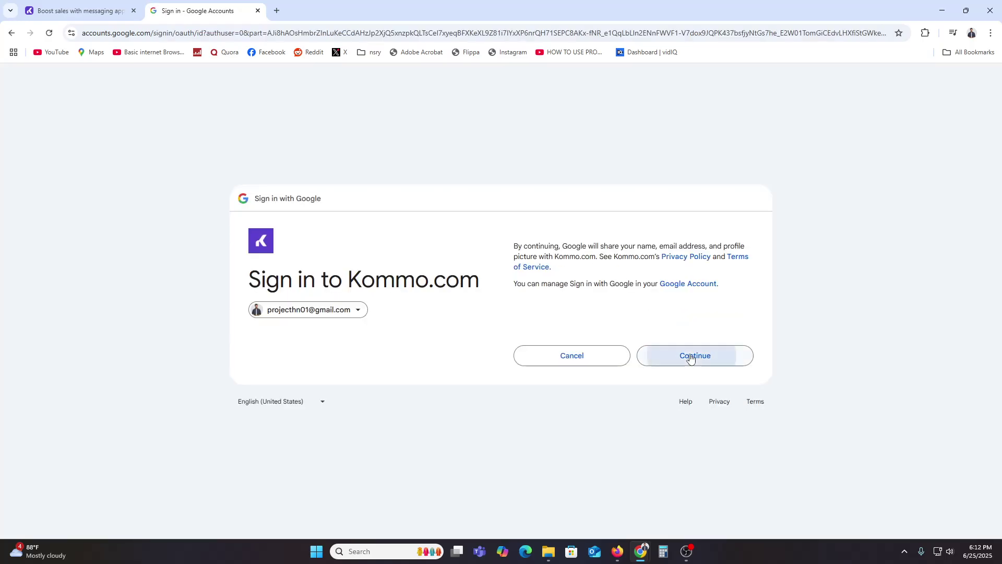
{"action": "left_click", "coordinate": [690, 354]}
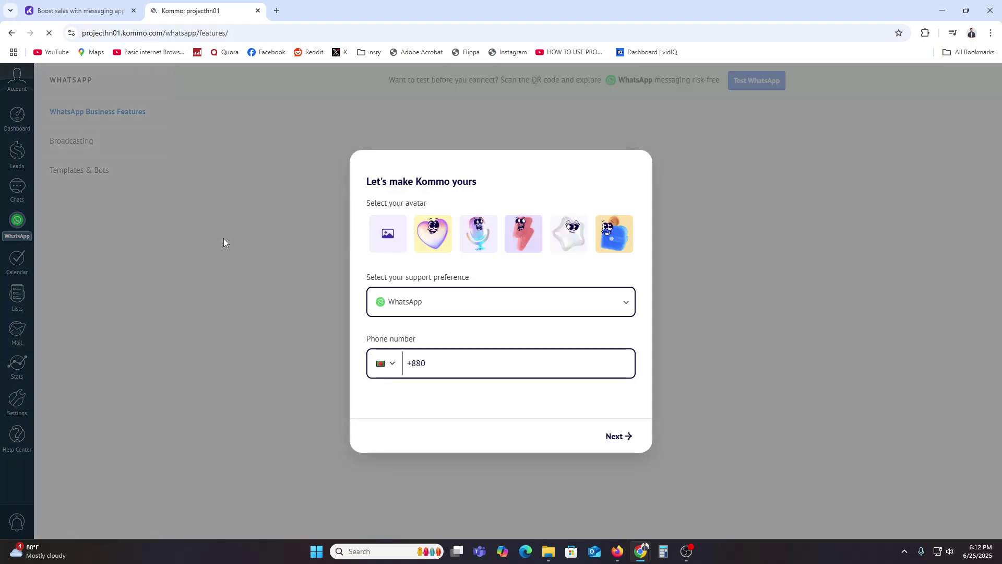
Step: Answer setup with in-app support chat, Digital & IT services, Creative agency and a 2–5 team
{"action": "left_click", "coordinate": [474, 362]}
{"action": "left_click", "coordinate": [596, 308]}
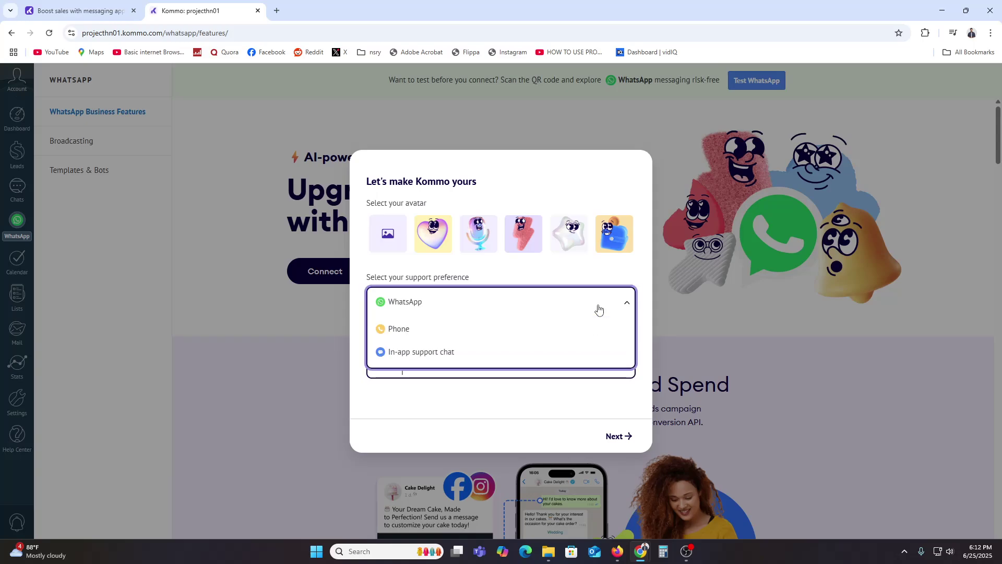
{"action": "left_click", "coordinate": [508, 352]}
{"action": "left_click", "coordinate": [611, 436]}
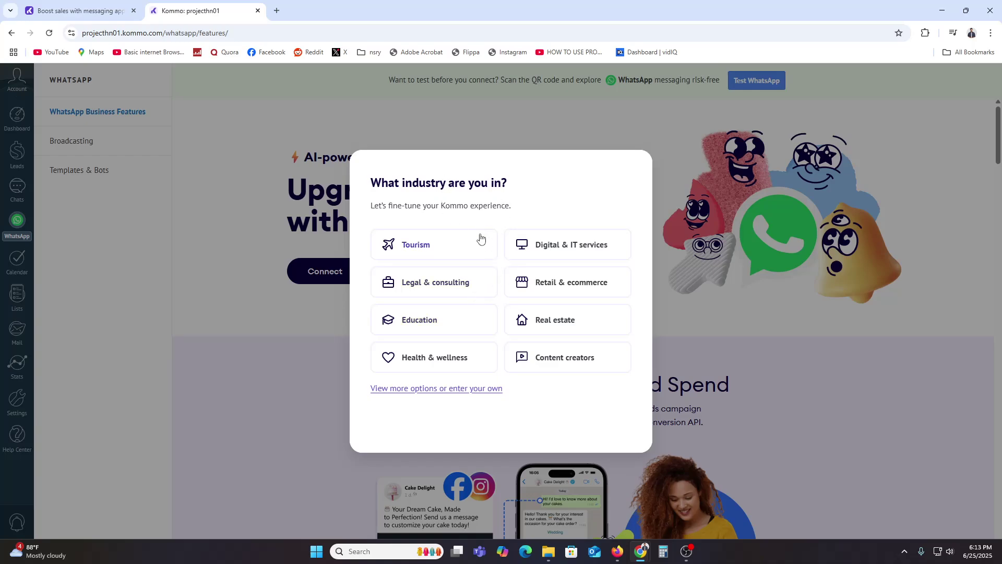
{"action": "left_click", "coordinate": [534, 249]}
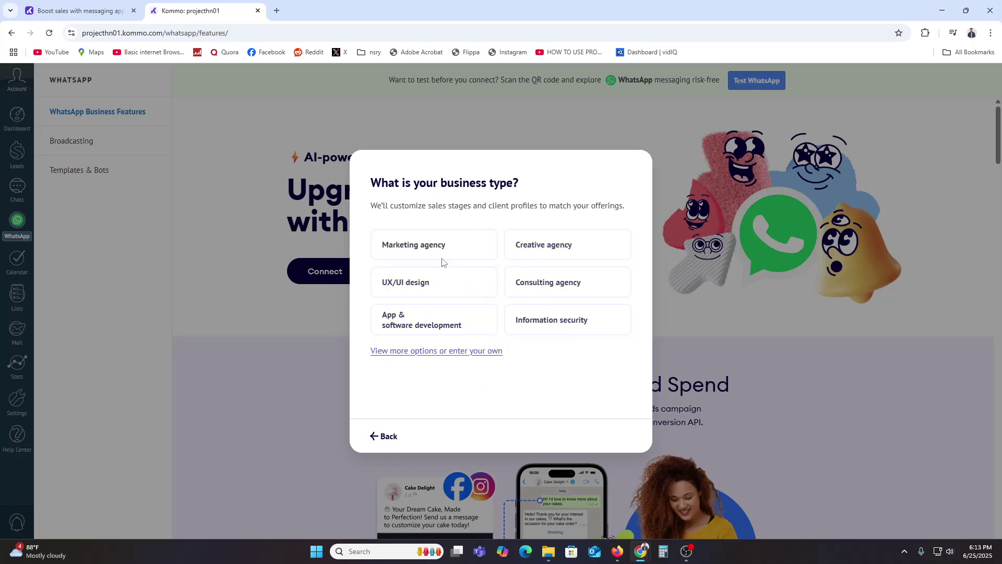
{"action": "left_click", "coordinate": [568, 245]}
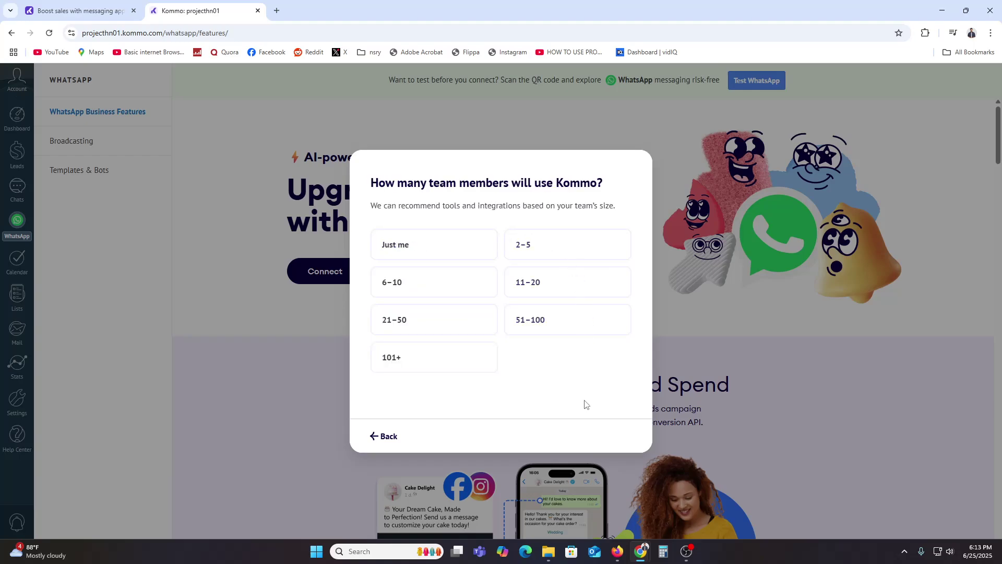
{"action": "left_click", "coordinate": [543, 248]}
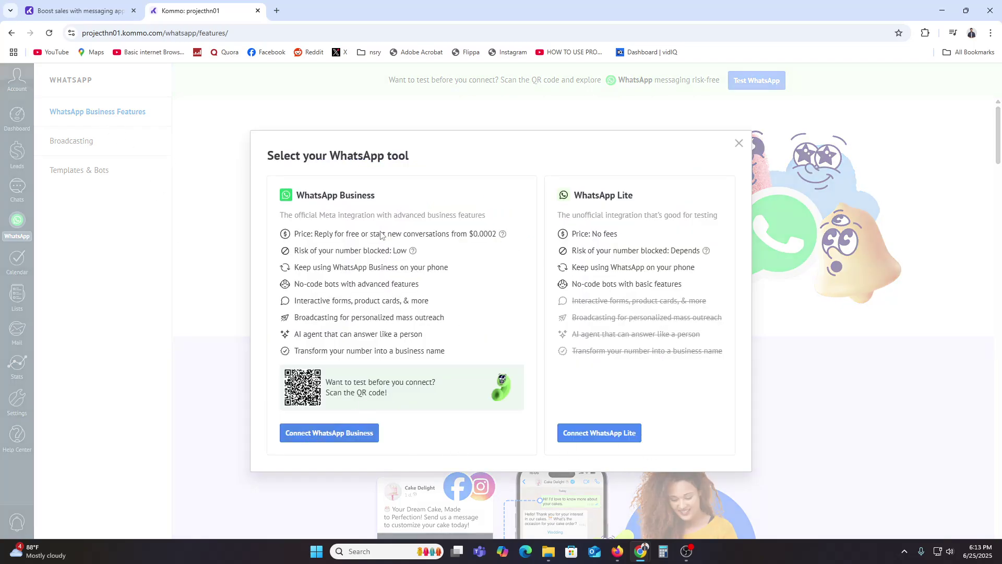
Step: Close the Select your WhatsApp tool dialog without picking WhatsApp Business or Lite
{"action": "left_click", "coordinate": [739, 144]}
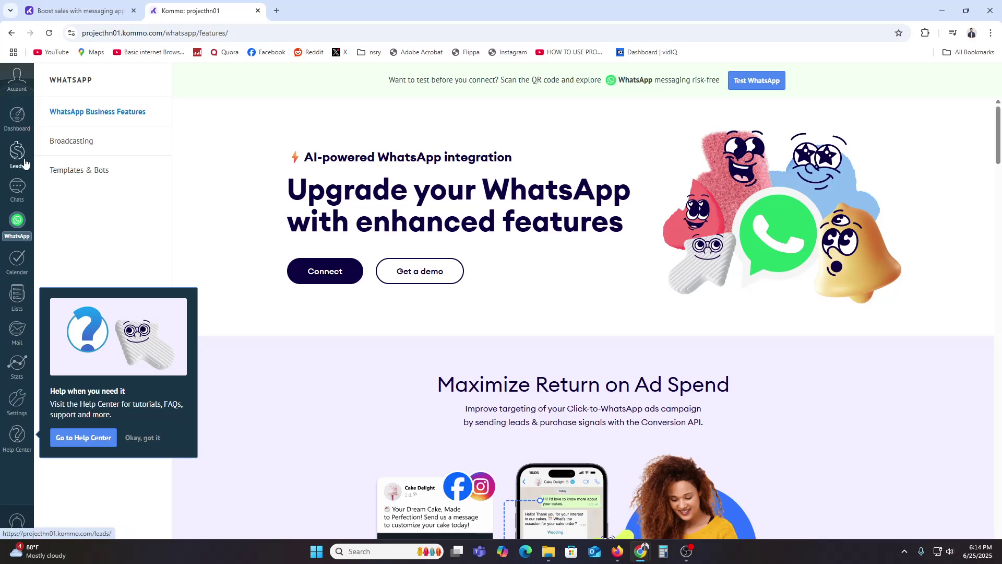
Step: Browse the empty Leads pipeline and Lists, ending on the projecthn01 dashboard
{"action": "left_click", "coordinate": [18, 152]}
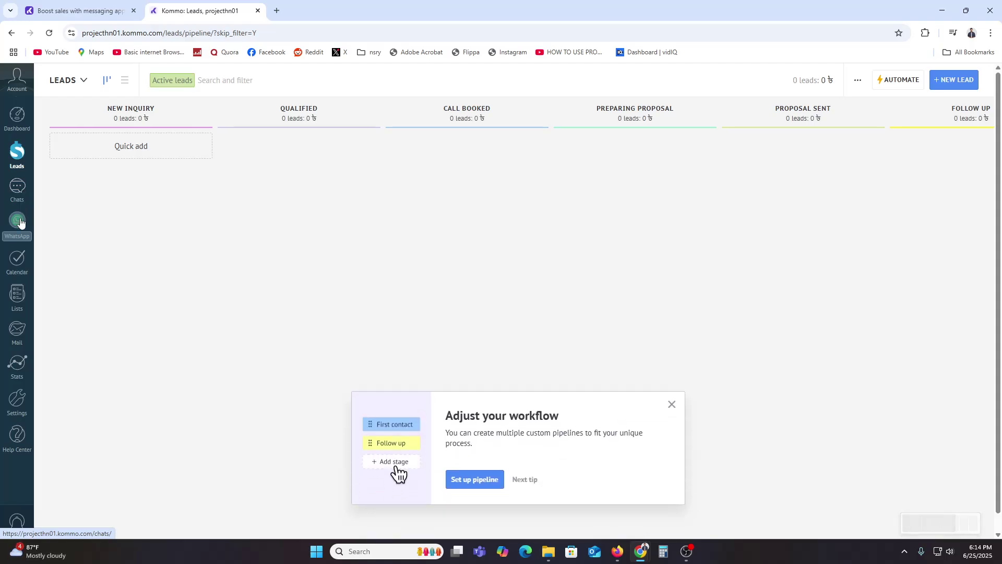
{"action": "left_click", "coordinate": [16, 301]}
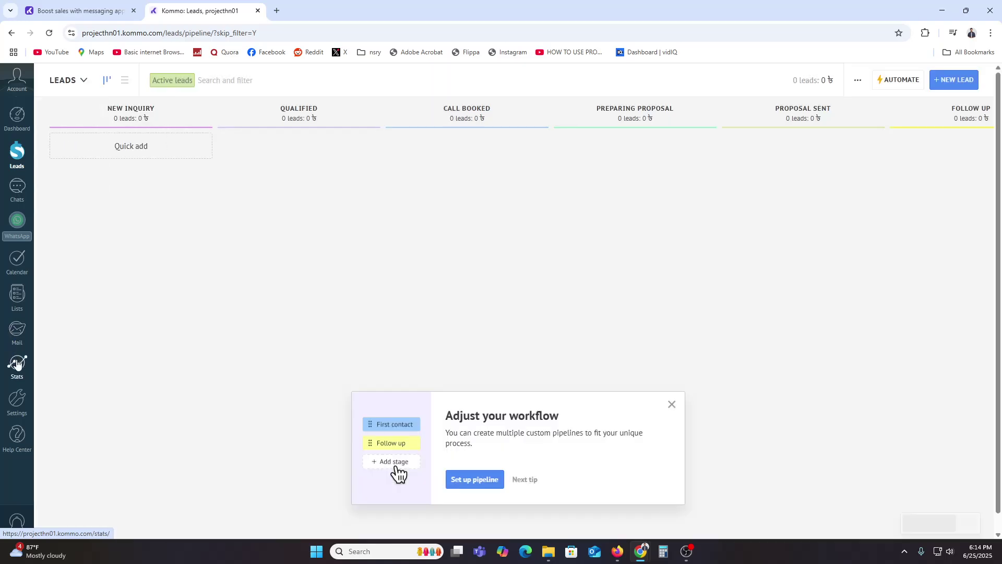
{"action": "mouse_move", "coordinate": [18, 329]}
{"action": "mouse_move", "coordinate": [15, 295]}
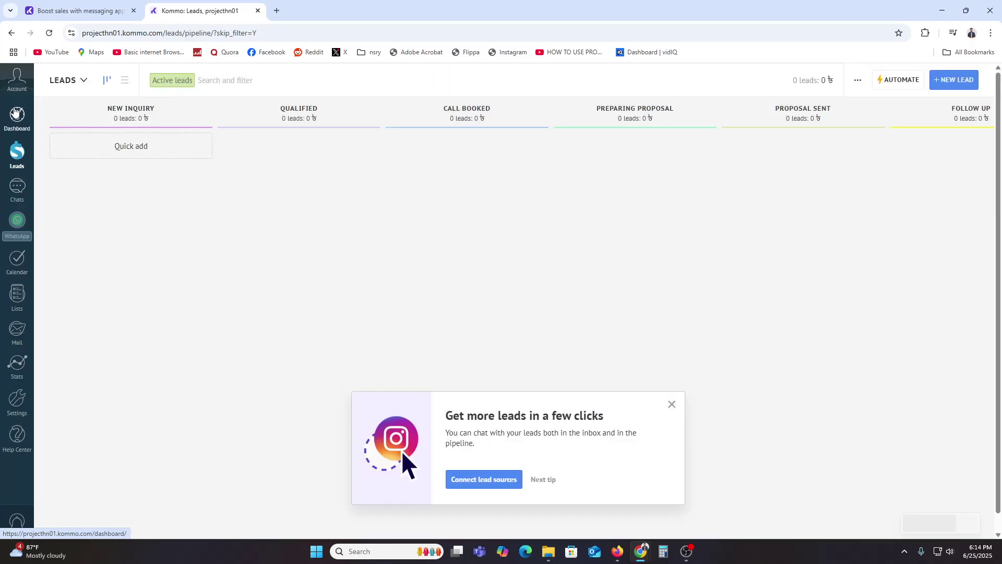
{"action": "left_click", "coordinate": [15, 114]}
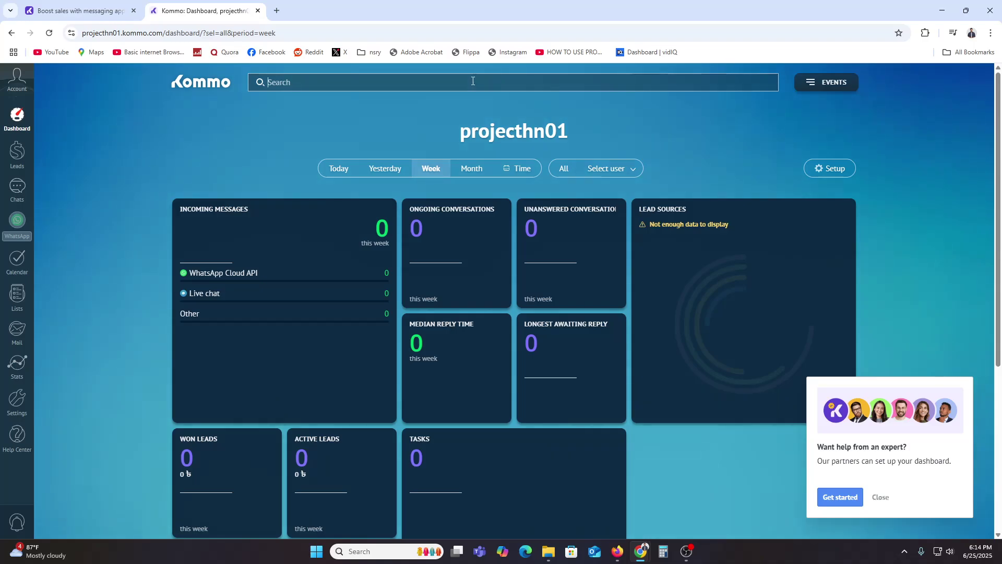
Step: Look through the Statistics, Mail, Lists, Calendar and Settings sections
{"action": "type", "text": "pipeline"}
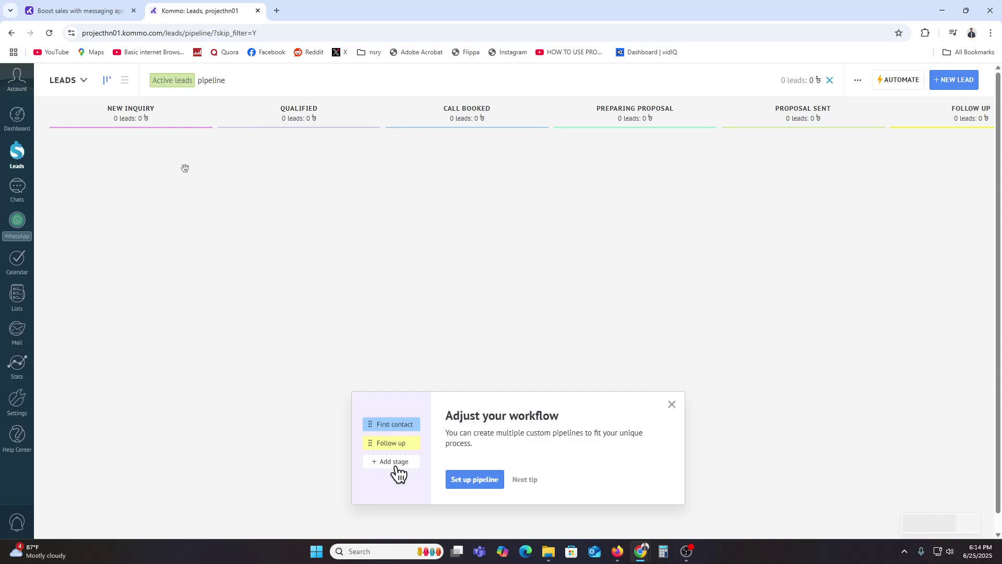
{"action": "left_click", "coordinate": [17, 363]}
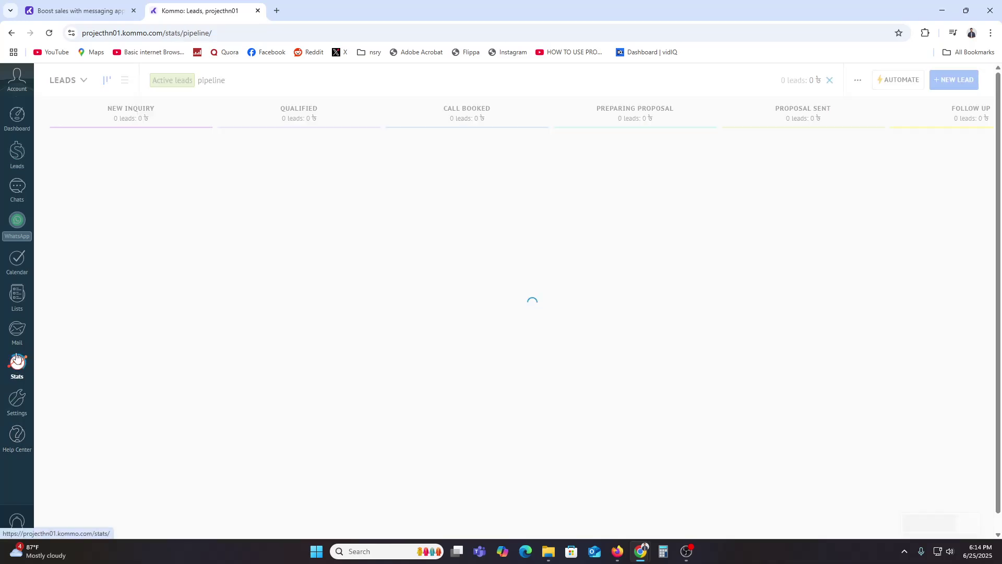
{"action": "left_click", "coordinate": [16, 342]}
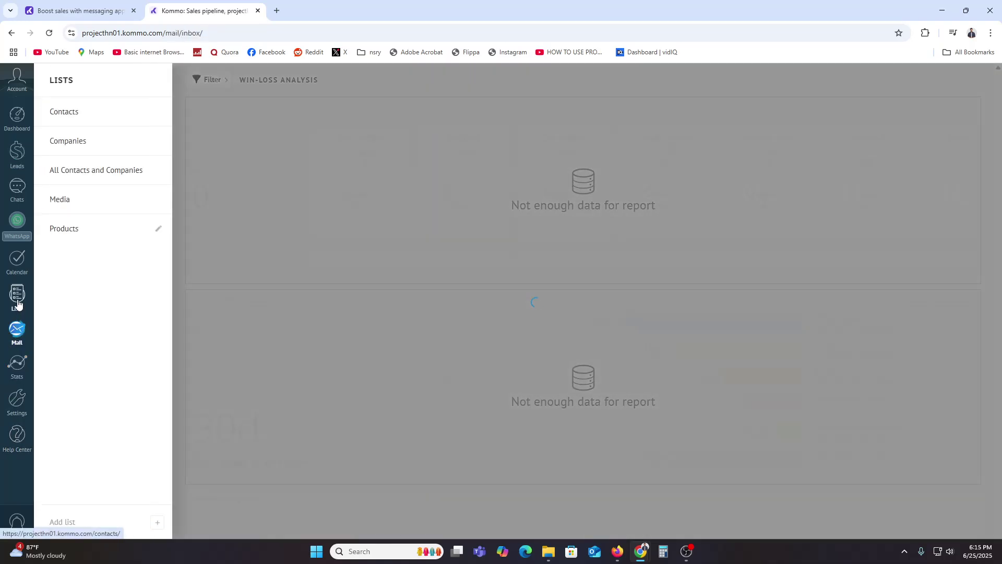
{"action": "left_click", "coordinate": [18, 300]}
{"action": "left_click", "coordinate": [18, 259]}
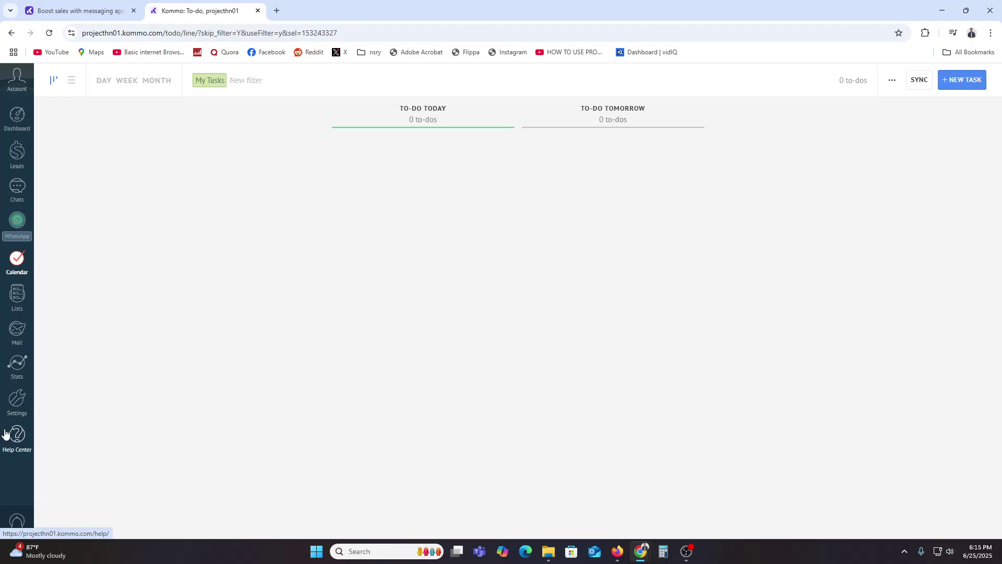
{"action": "left_click", "coordinate": [20, 407]}
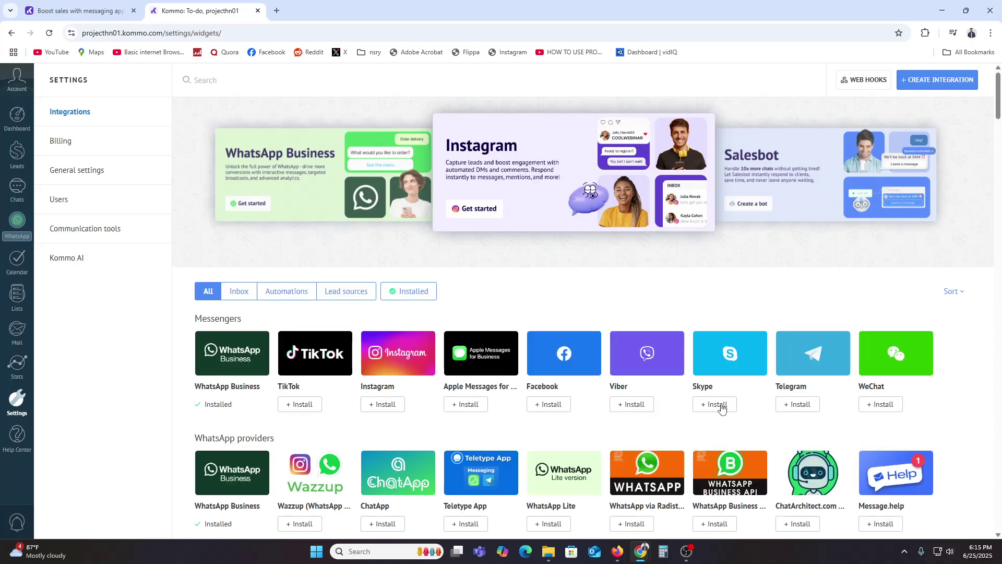
{"action": "scroll", "coordinate": [718, 412], "scroll_direction": "down", "scroll_amount": 2}
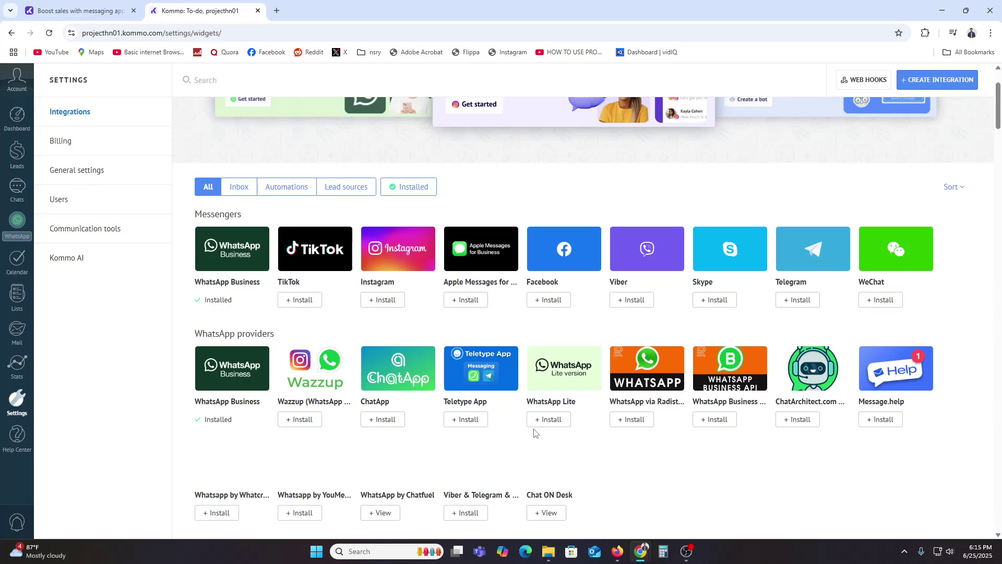
Step: Check the dashboard's empty events log, then return to the leads pipeline board
{"action": "left_click", "coordinate": [18, 124]}
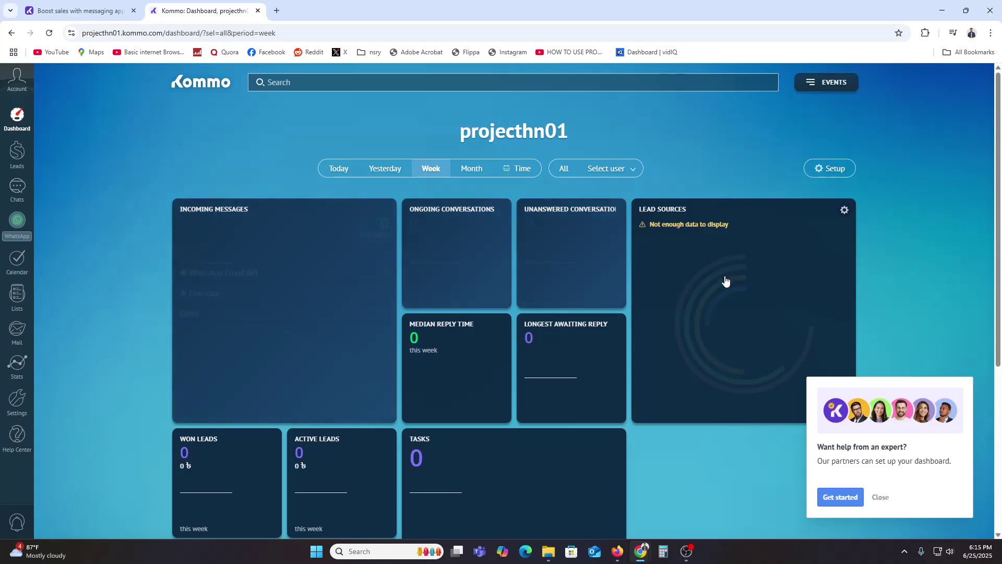
{"action": "left_click", "coordinate": [830, 83]}
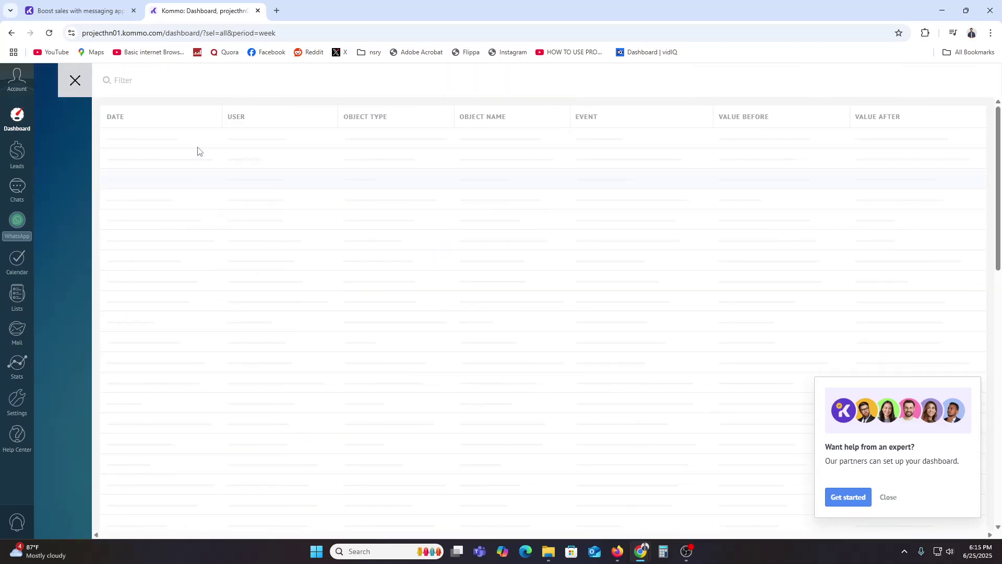
{"action": "left_click", "coordinate": [75, 86]}
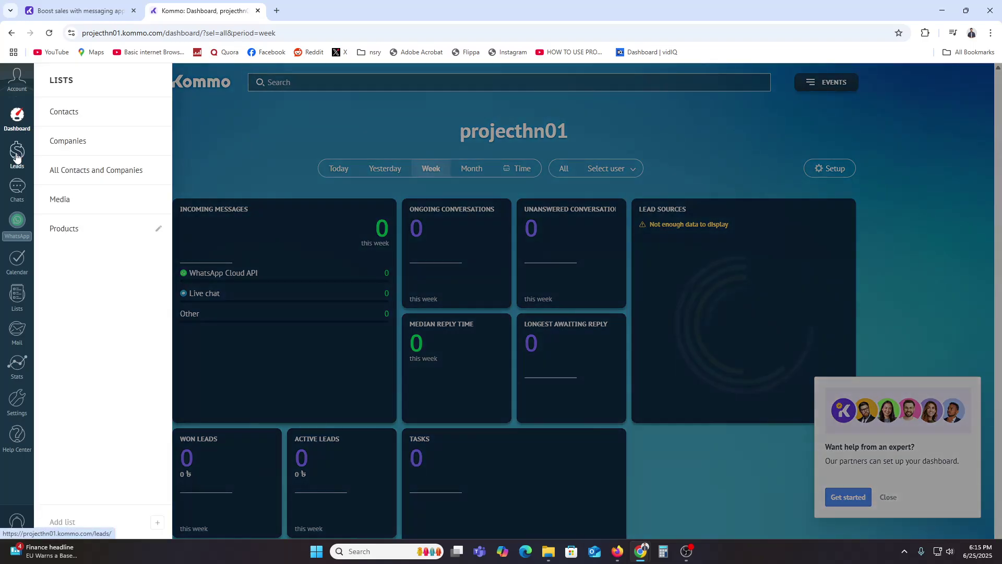
{"action": "left_click", "coordinate": [17, 160]}
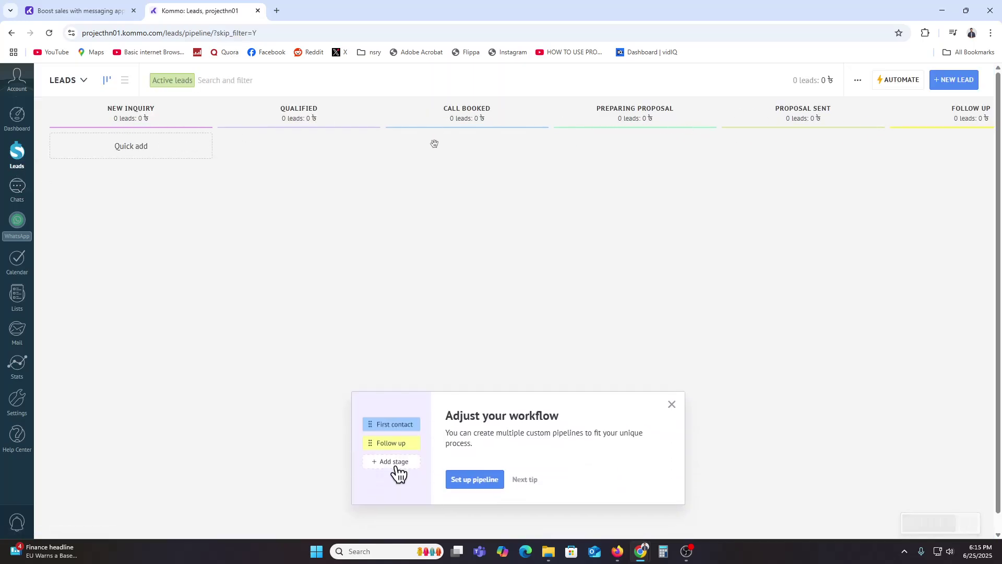
Step: Start a new lead with the contact's name and company wordgrav
{"action": "left_click", "coordinate": [957, 82]}
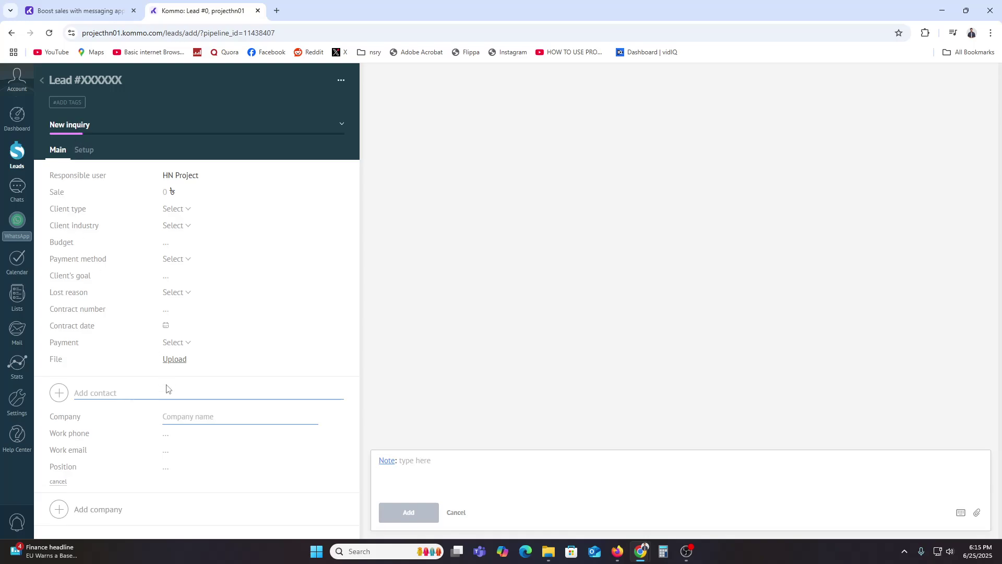
{"action": "left_click", "coordinate": [114, 394]}
{"action": "type", "text": "01"}
{"action": "key", "text": "BackSpace"}
{"action": "key", "text": "BackSpace"}
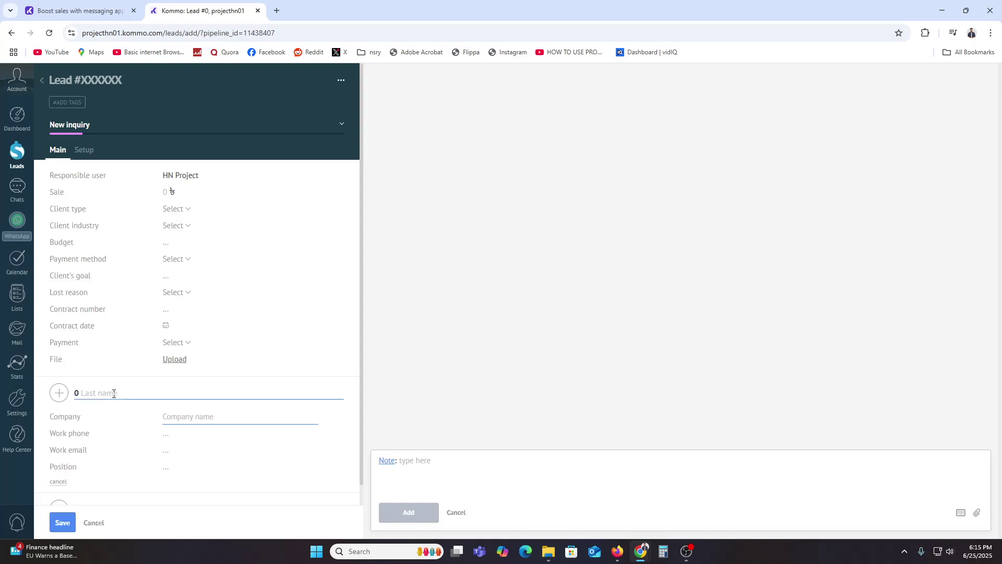
{"action": "type", "text": "mahina"}
{"action": "left_click", "coordinate": [168, 416]}
{"action": "type", "text": "a"}
{"action": "key", "text": "BackSpace"}
{"action": "type", "text": "wordf"}
{"action": "key", "text": "BackSpace"}
{"action": "type", "text": "grav"}
Step: Add the contact's work phone, work email and position CEO, then save the lead
{"action": "left_click", "coordinate": [167, 436]}
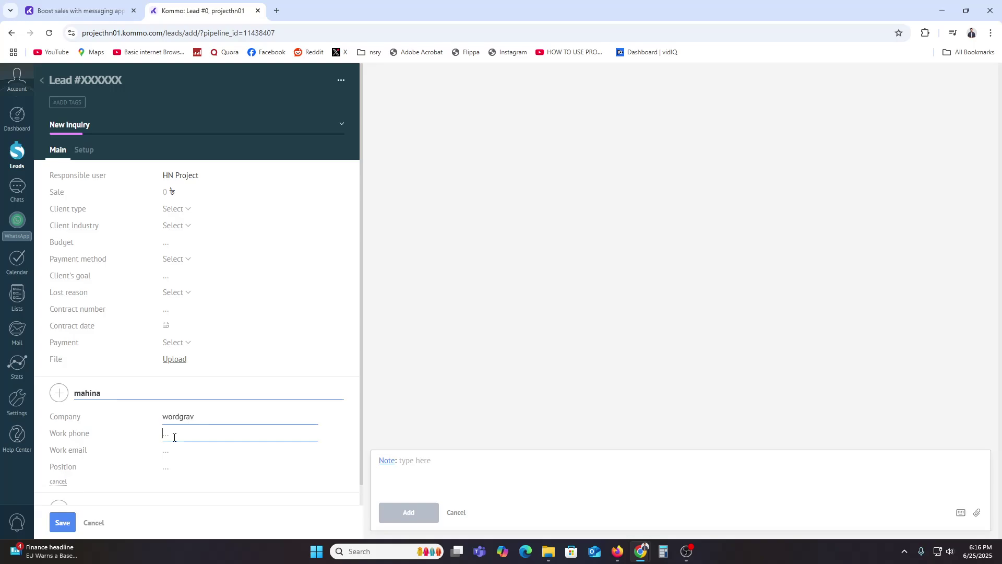
{"action": "left_click", "coordinate": [192, 467]}
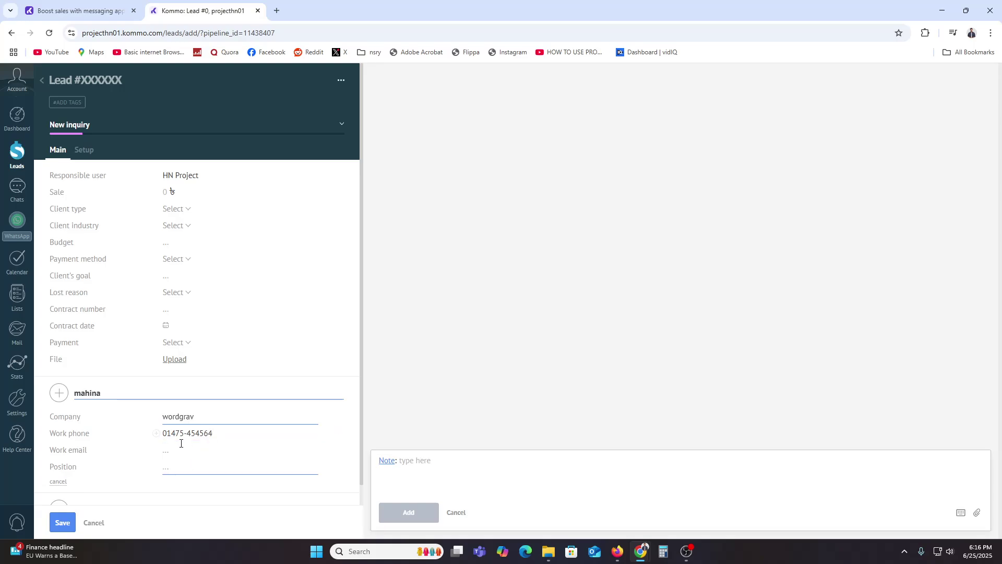
{"action": "left_click", "coordinate": [189, 450]}
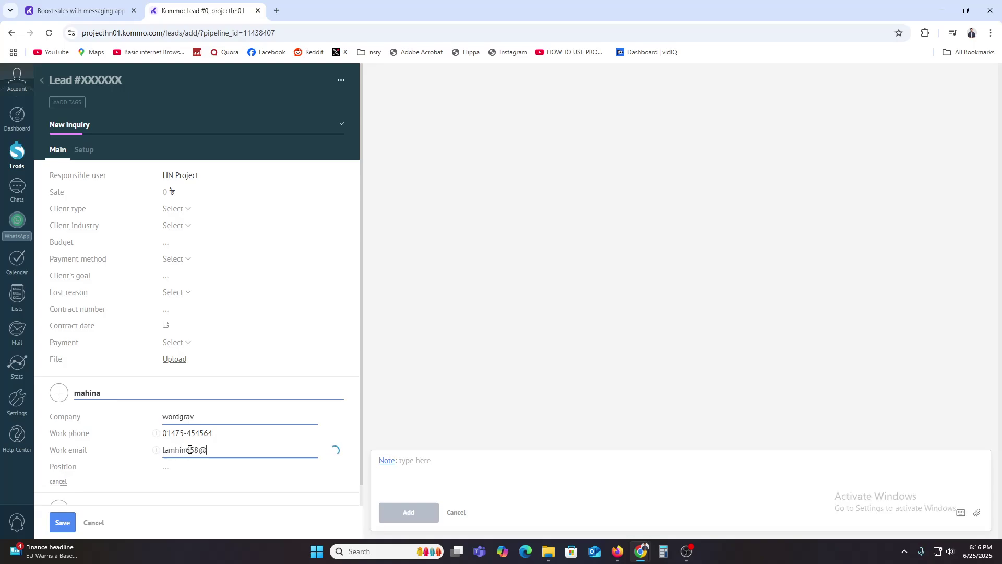
{"action": "scroll", "coordinate": [189, 454], "scroll_direction": "down", "scroll_amount": 1}
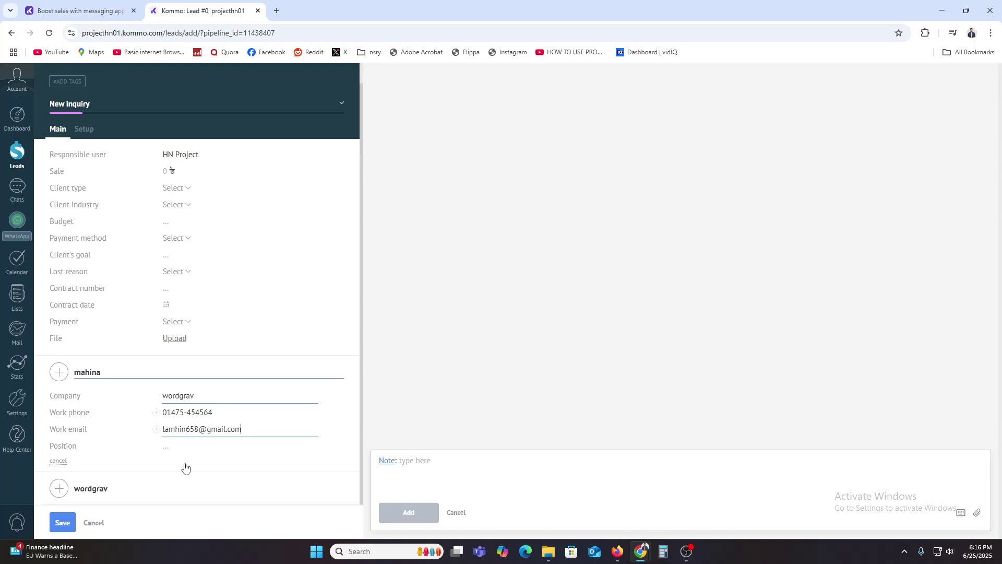
{"action": "left_click", "coordinate": [180, 451]}
{"action": "type", "text": "CEO"}
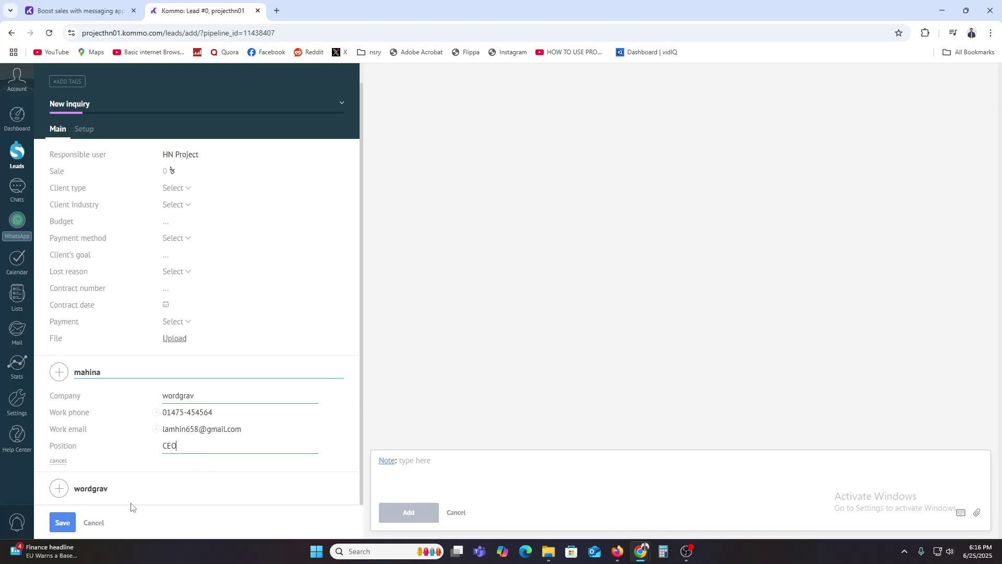
{"action": "left_click", "coordinate": [64, 524]}
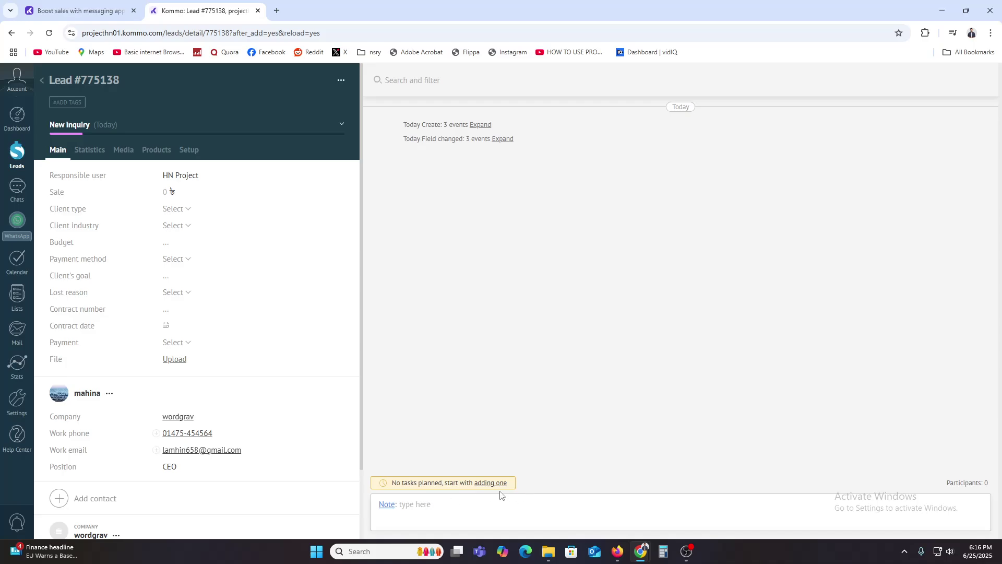
Step: Drag lead #775138 from New Inquiry into the Call Booked column on the Leads board
{"action": "left_click", "coordinate": [19, 161]}
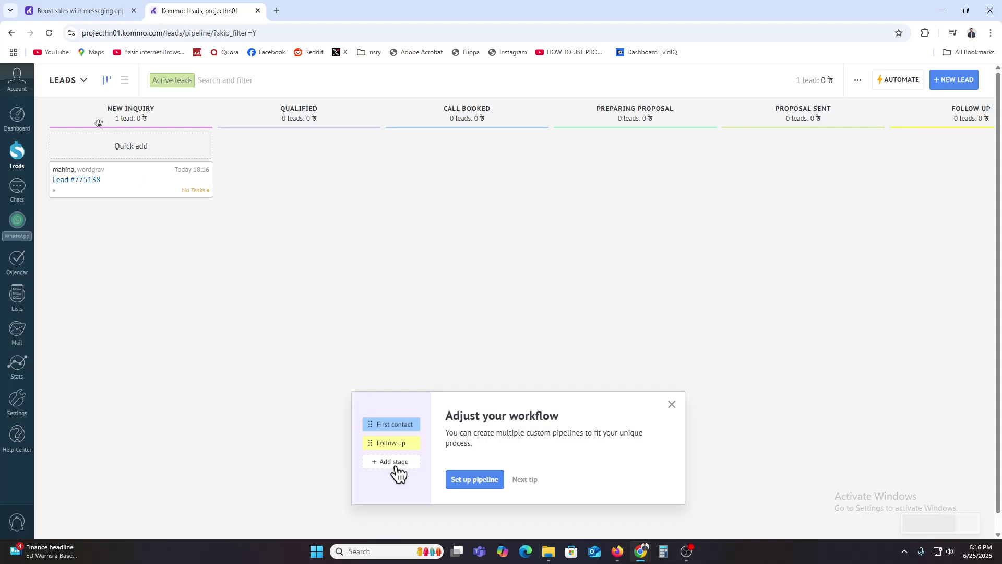
{"action": "left_click_drag", "start_coordinate": [137, 167], "coordinate": [410, 155]}
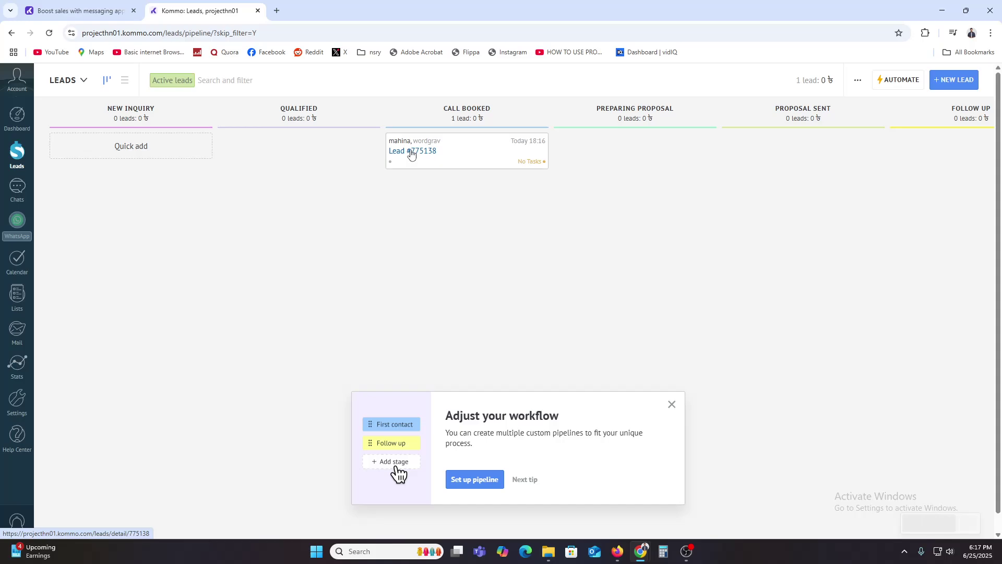
Step: Open a blank new lead, view its Fields and groups setup, then go to Settings Integrations
{"action": "left_click", "coordinate": [971, 80]}
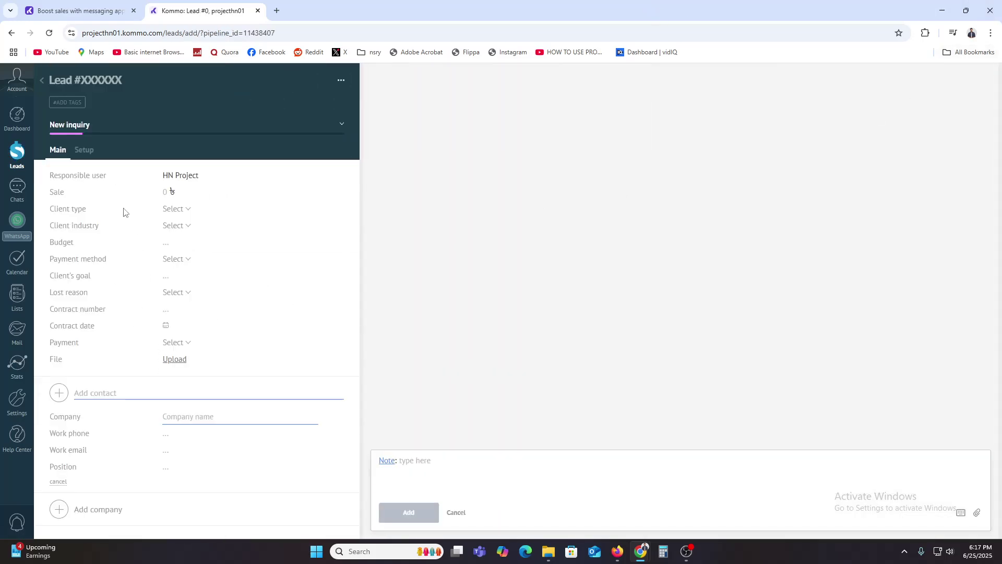
{"action": "left_click", "coordinate": [84, 150]}
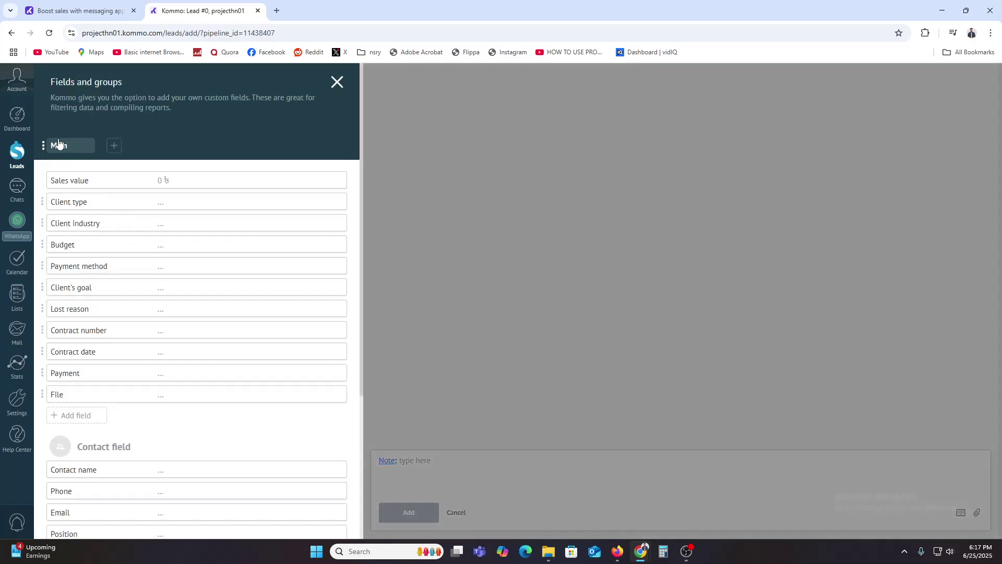
{"action": "left_click", "coordinate": [337, 82]}
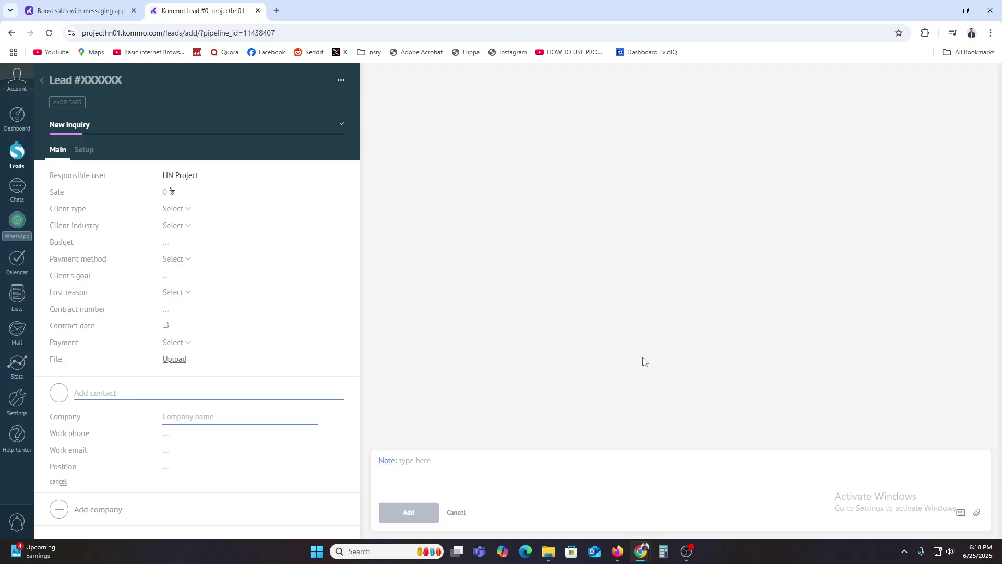
{"action": "left_click", "coordinate": [18, 405]}
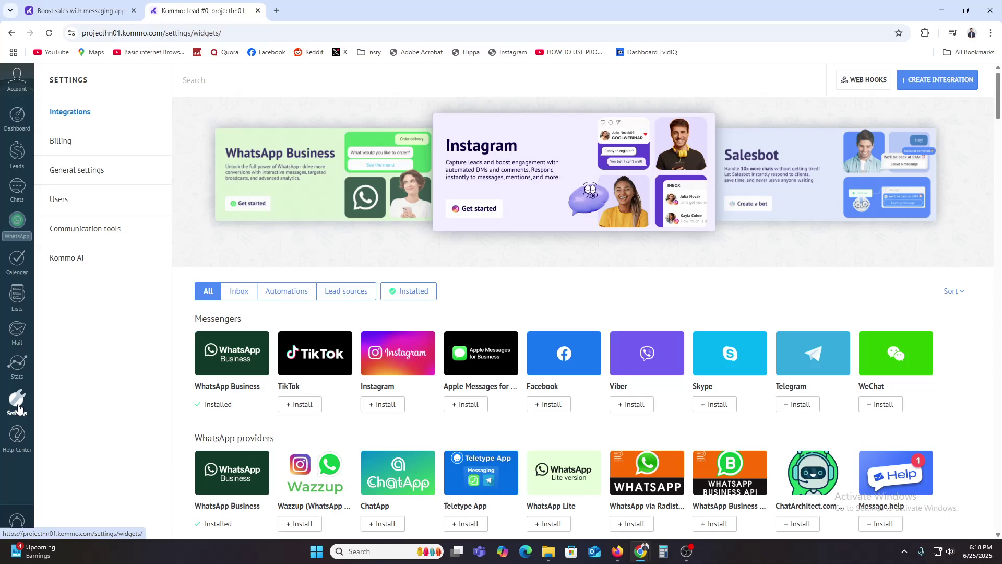
Step: Browse the Communication tools settings, then return to the Integrations list and scroll through it
{"action": "left_click", "coordinate": [111, 233]}
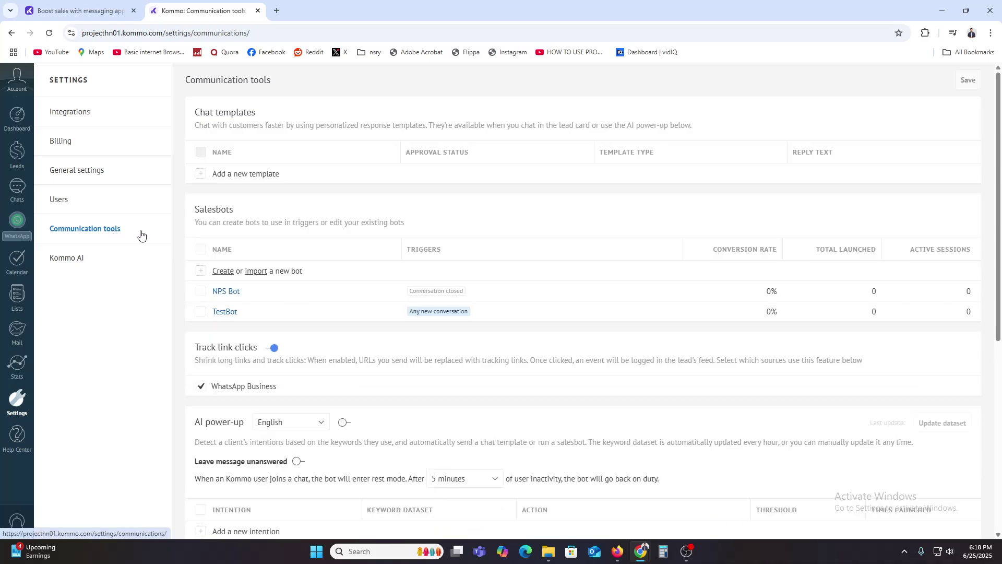
{"action": "scroll", "coordinate": [403, 349], "scroll_direction": "down", "scroll_amount": 3}
{"action": "scroll", "coordinate": [407, 365], "scroll_direction": "up", "scroll_amount": 5}
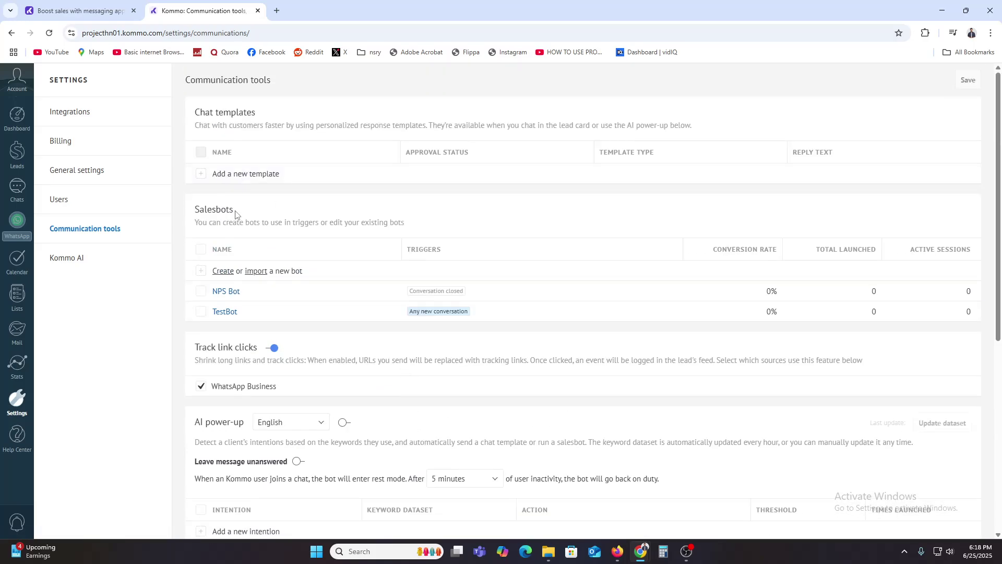
{"action": "scroll", "coordinate": [250, 284], "scroll_direction": "down", "scroll_amount": 6}
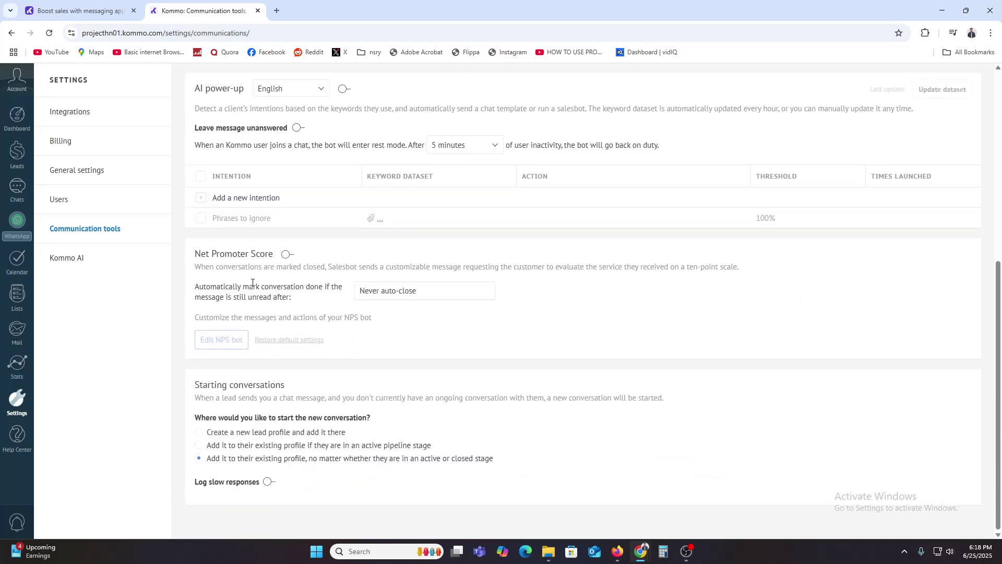
{"action": "left_click", "coordinate": [89, 112]}
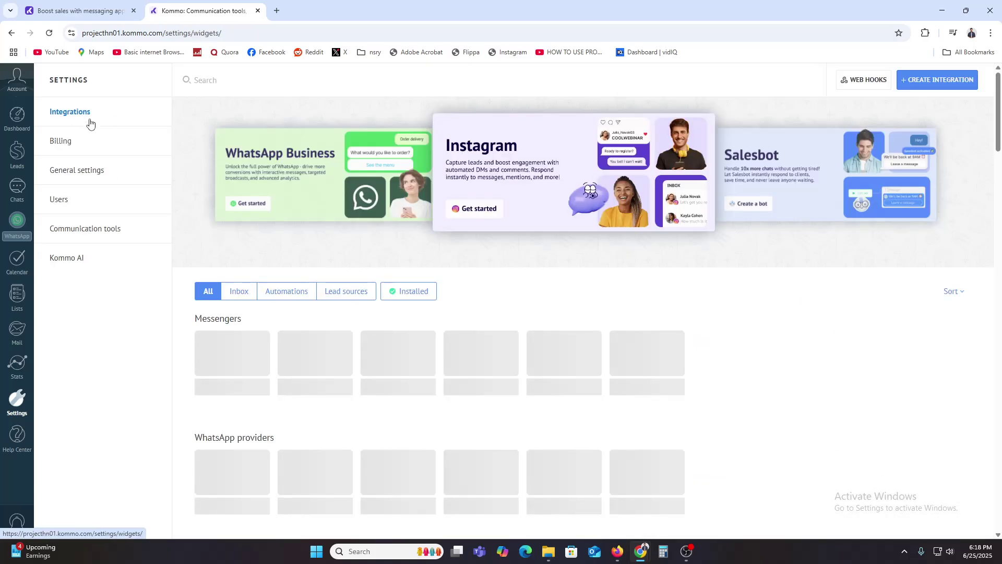
{"action": "scroll", "coordinate": [350, 341], "scroll_direction": "down", "scroll_amount": 3}
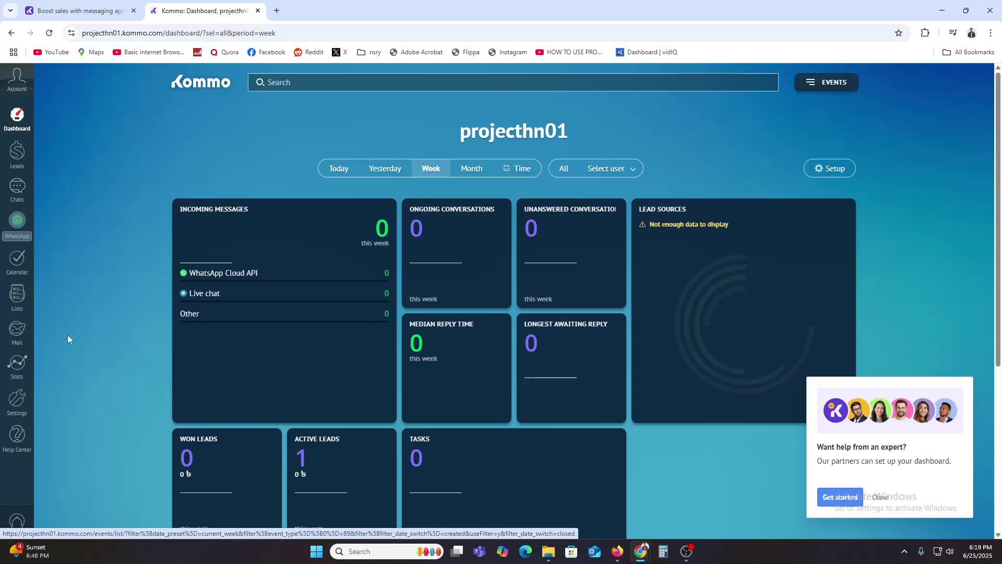
{"action": "mouse_move", "coordinate": [9, 342]}
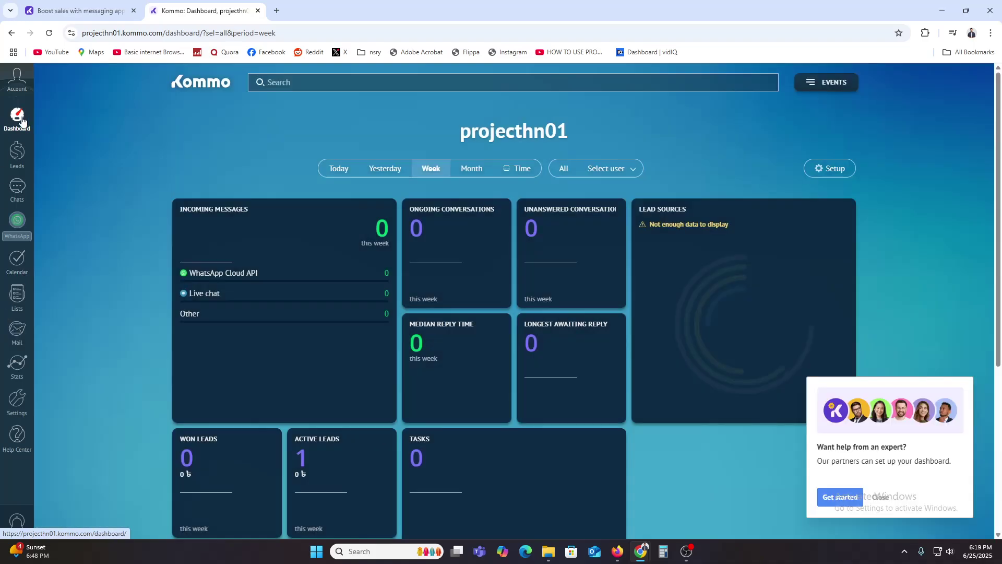
{"action": "left_click", "coordinate": [21, 121]}
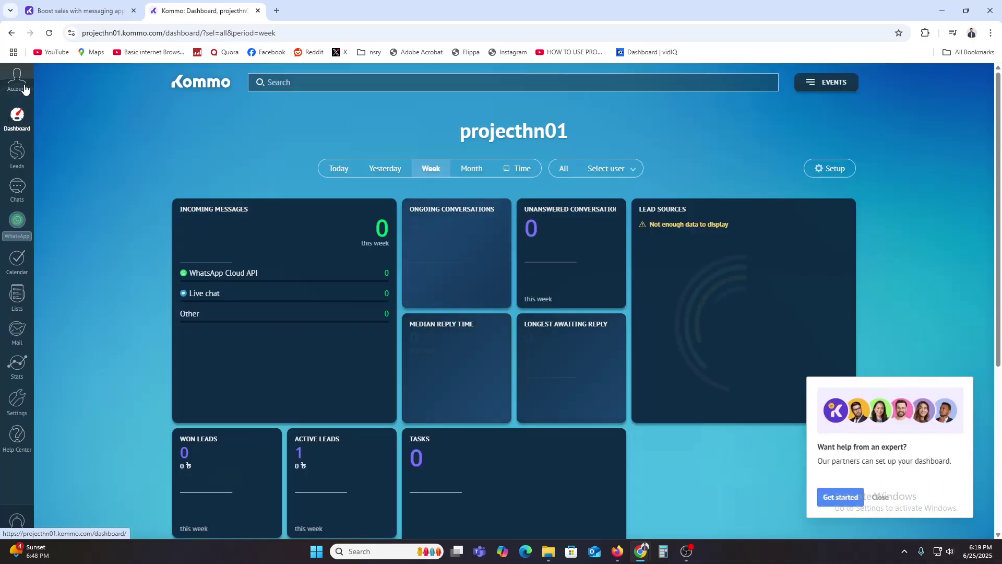